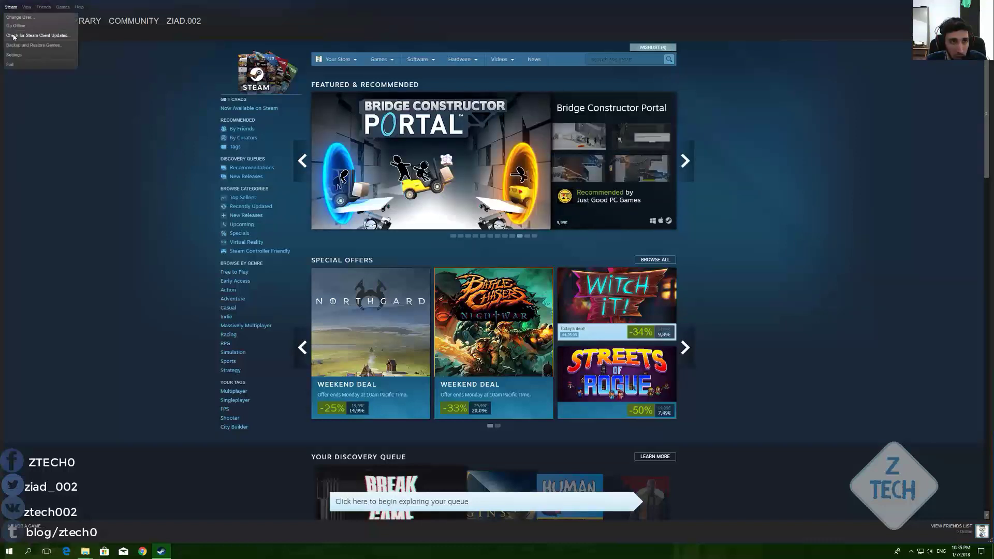
Step: Open Steam's Downloads settings and show the Steam Library Folders list with its single existing library
click(15, 55)
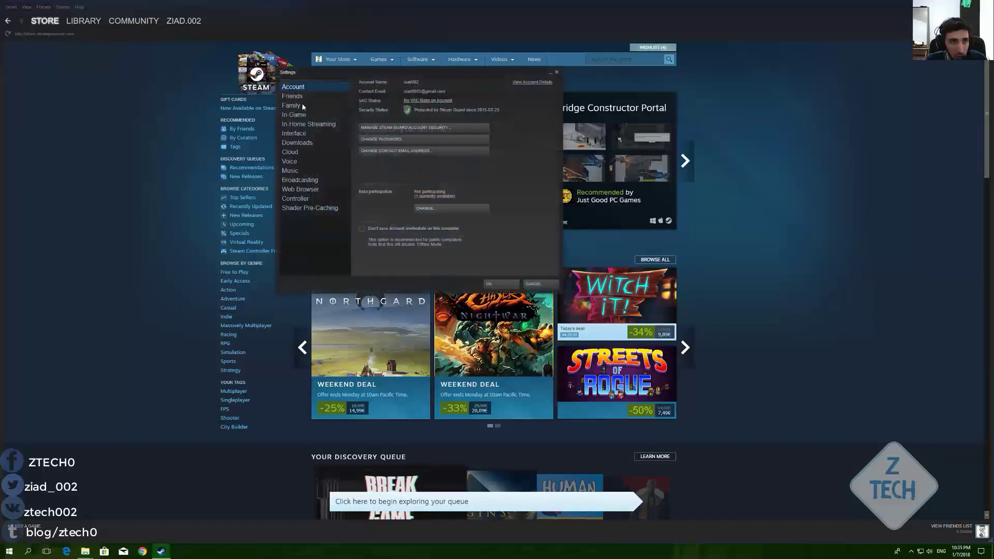
click(319, 144)
click(436, 94)
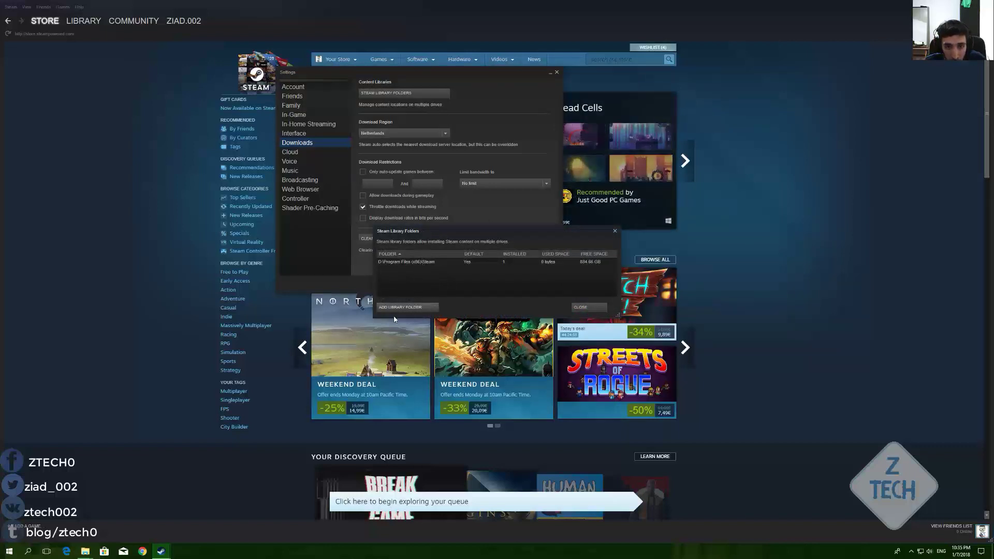
Step: Open File Explorer on New Volume (D:) and place the restored window beside Steam's library list
mouse_move(85, 551)
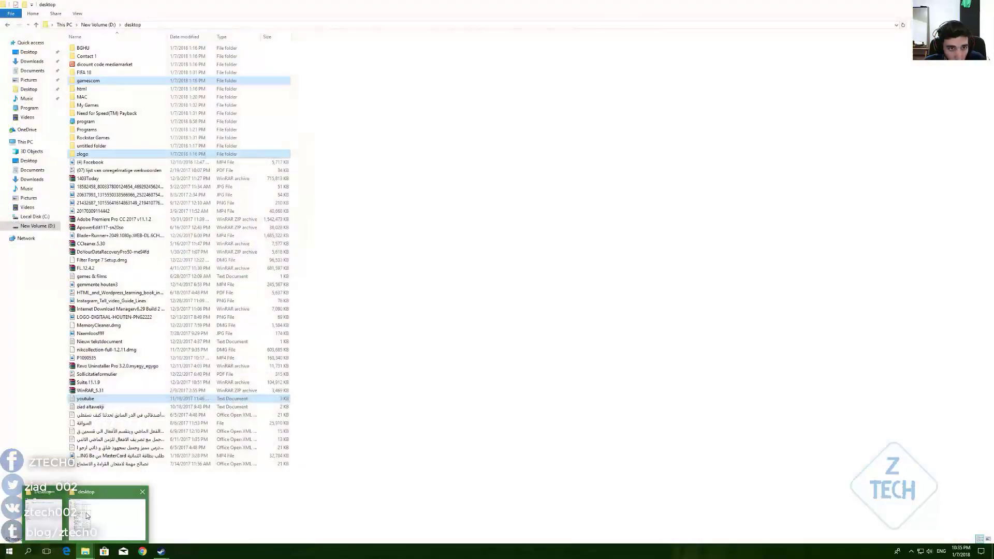
click(87, 516)
click(46, 226)
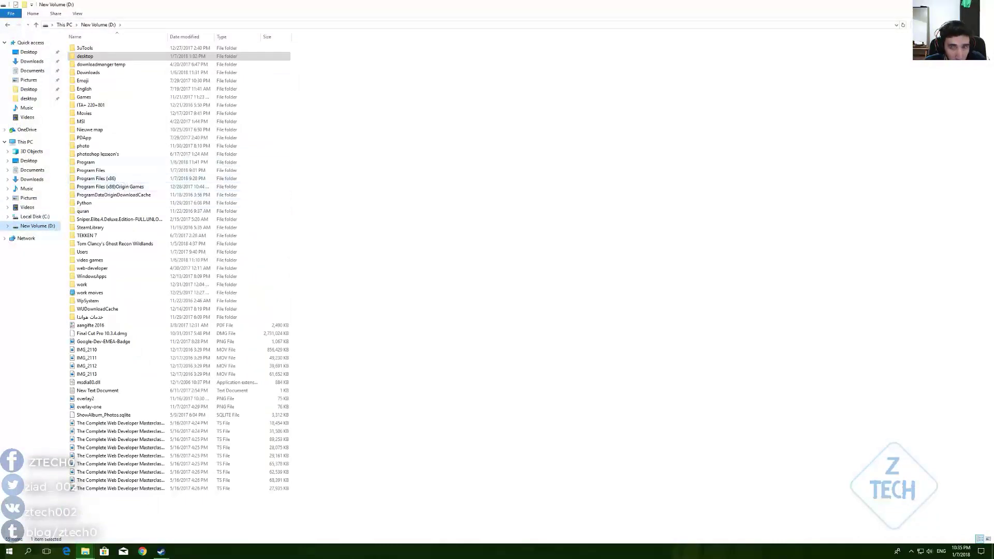
double_click(870, 9)
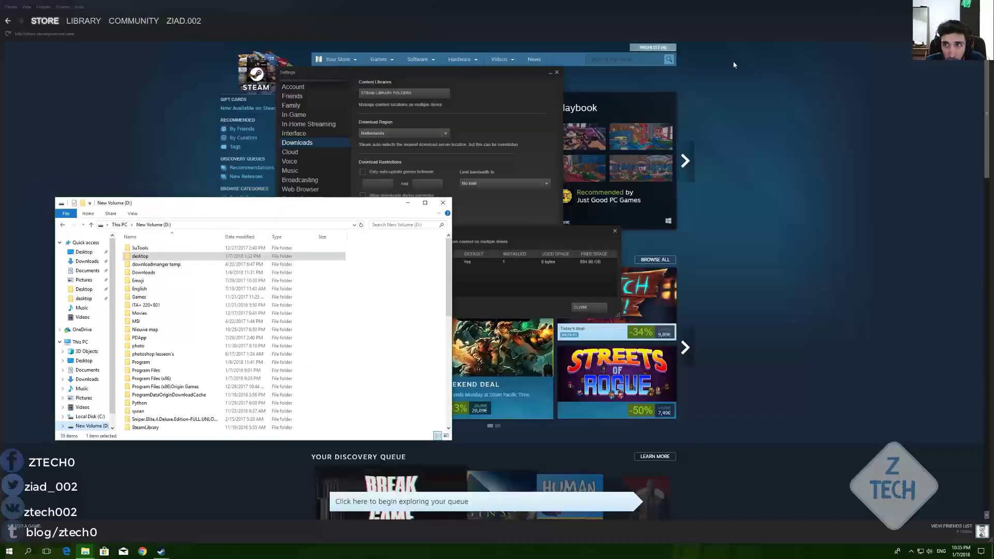
drag(355, 205, 446, 295)
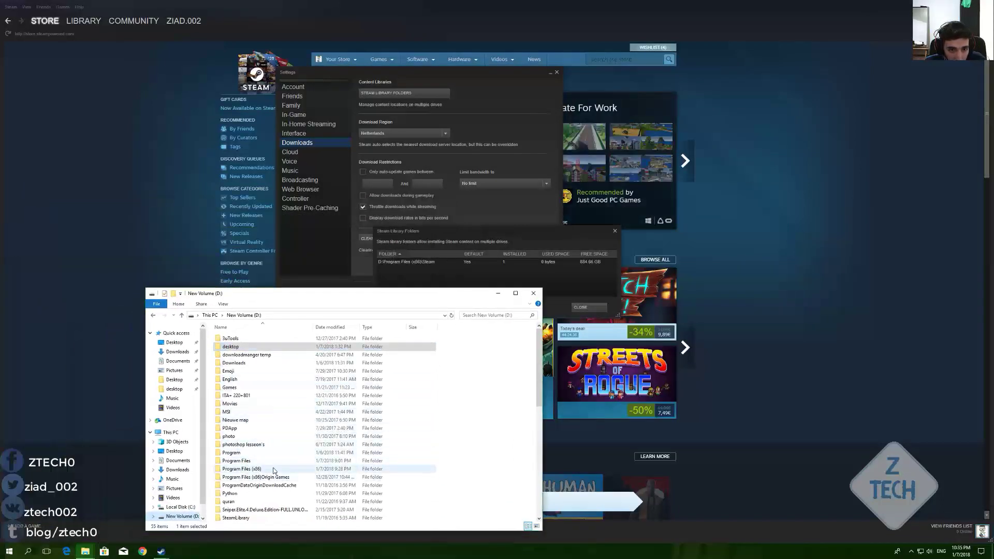
Step: Browse into D:\Program Files (x86)\Steam, then return to New Volume (D:)
double_click(275, 469)
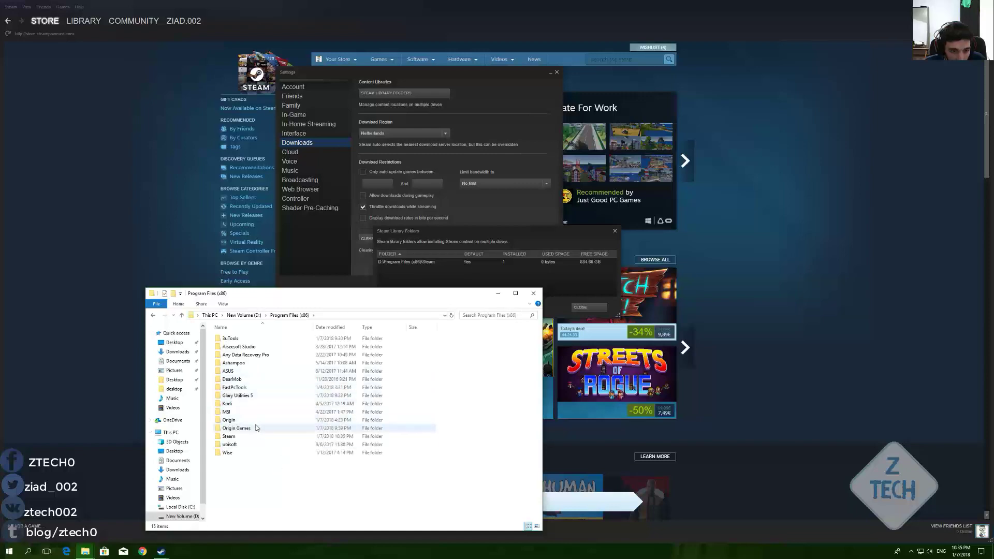
double_click(263, 437)
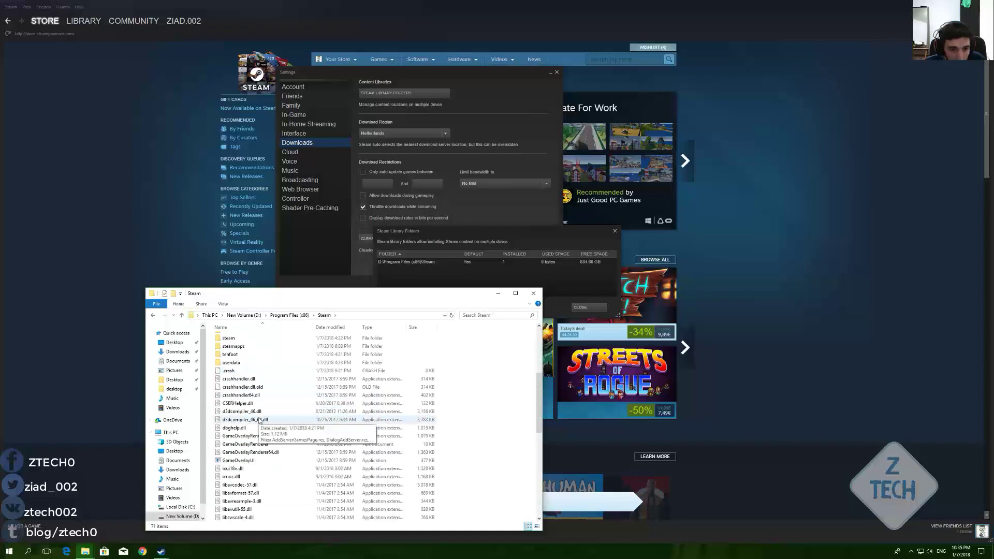
scroll(267, 394, up, 4)
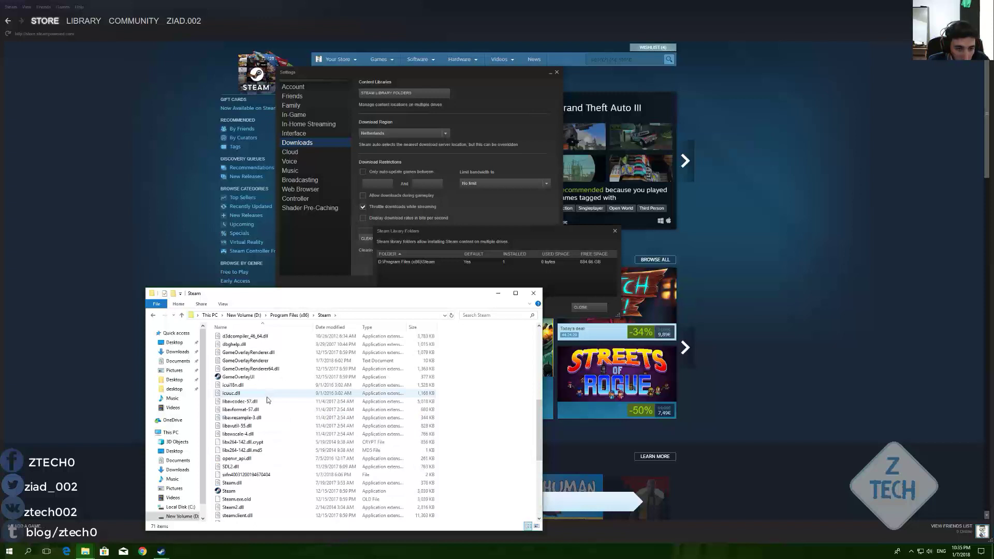
scroll(269, 378, up, 3)
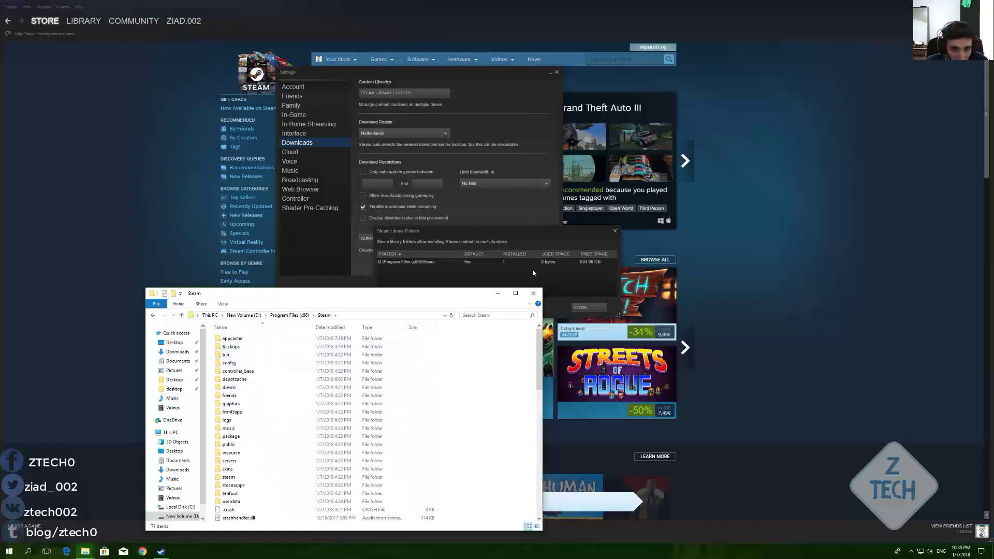
click(526, 274)
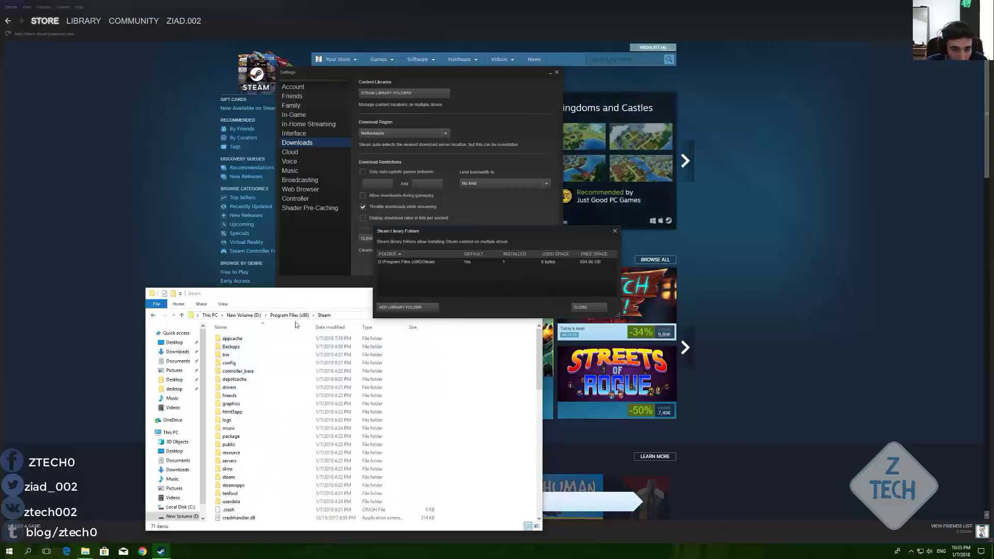
click(291, 315)
click(249, 317)
scroll(267, 446, down, 2)
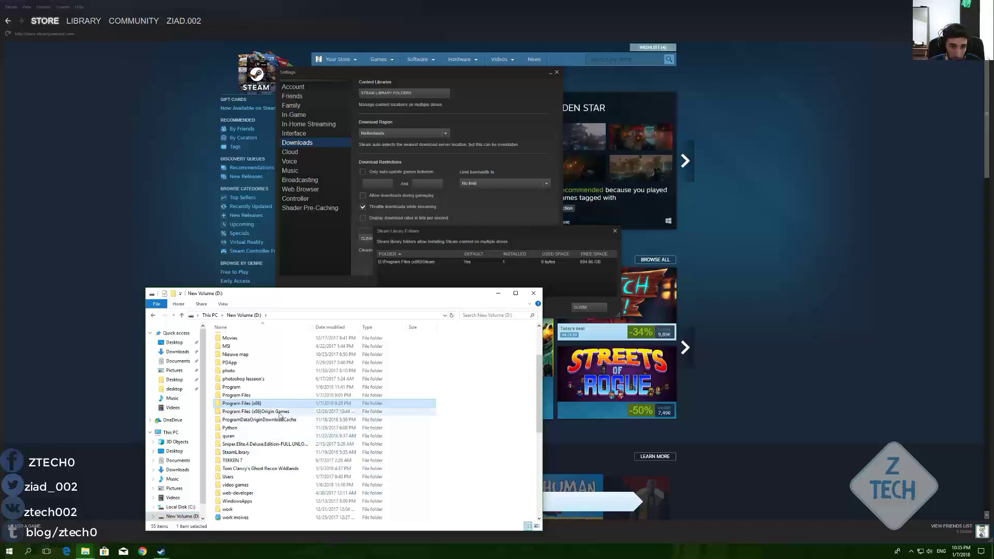
Step: Navigate into D:\SteamLibrary\steamapps\common, where the StreetFighterV folder is located
double_click(265, 452)
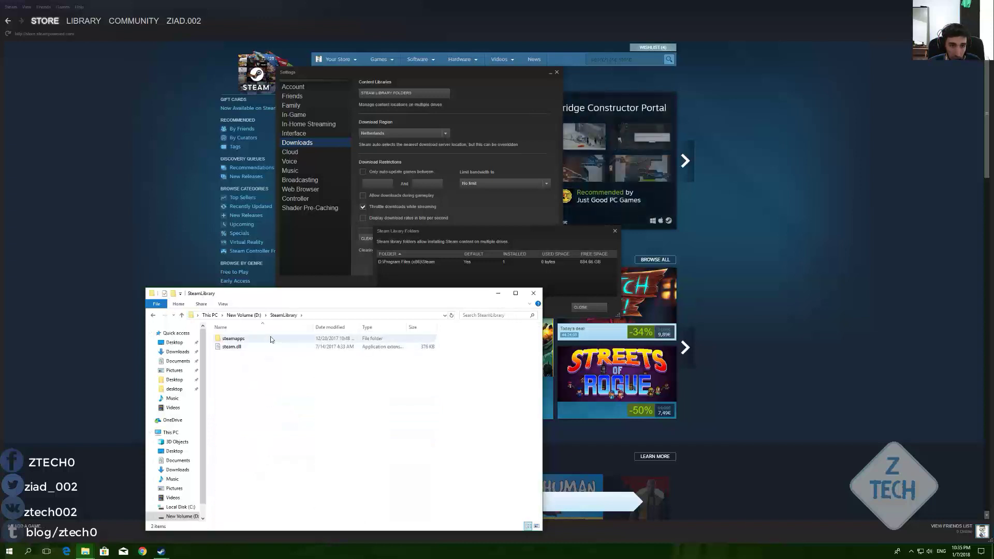
double_click(270, 340)
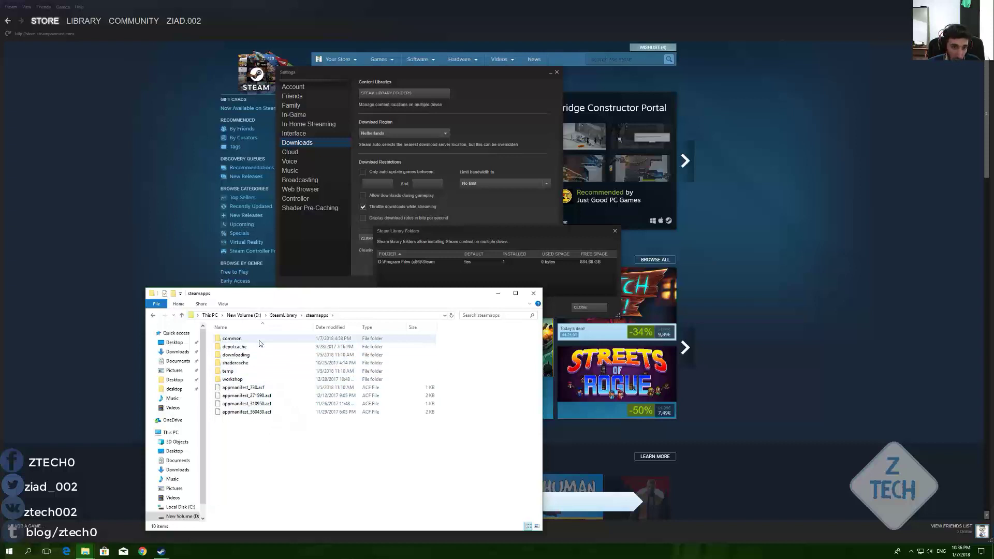
double_click(259, 340)
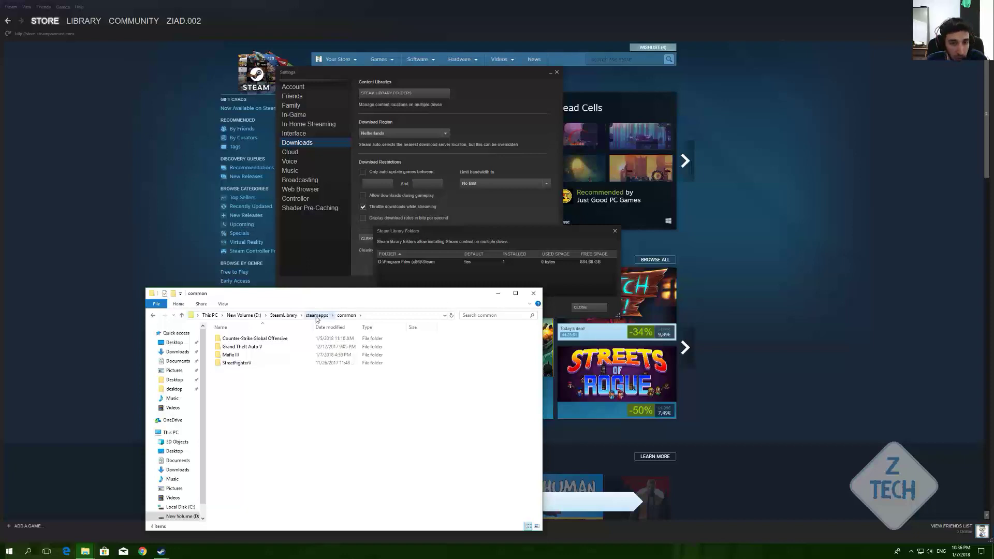
Step: Try adding D:\SteamLibrary as a new Steam library folder, which triggers the existing-library warning
click(415, 282)
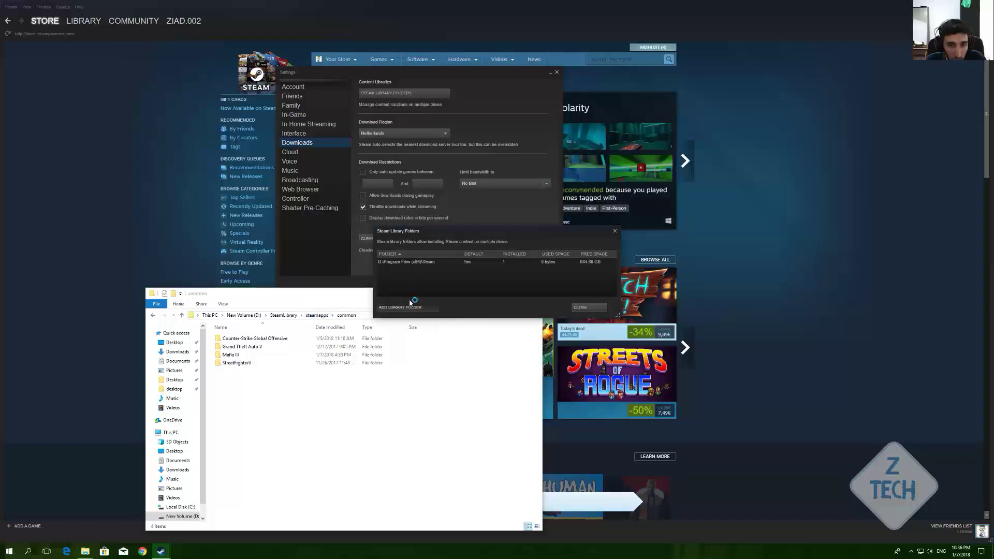
click(414, 307)
scroll(524, 280, up, 2)
click(456, 259)
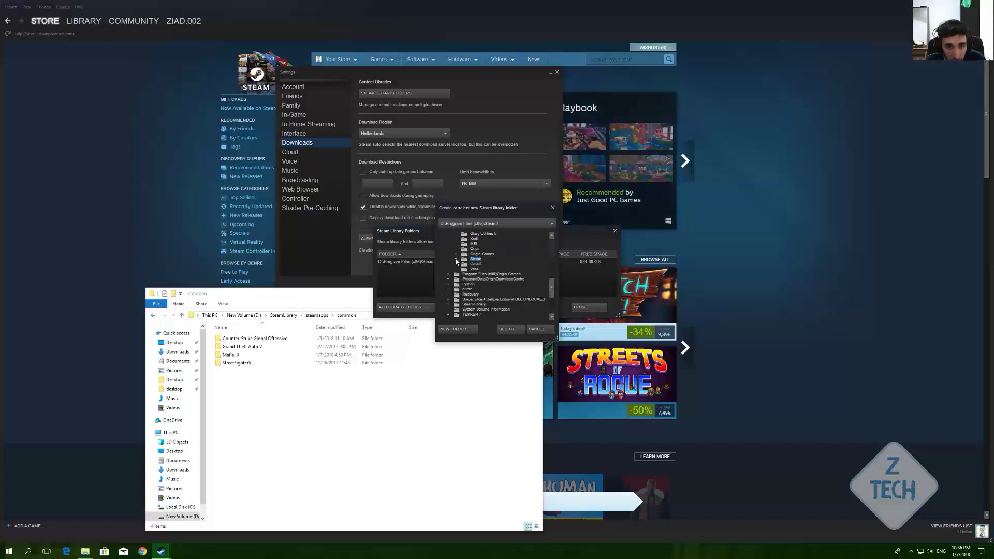
scroll(457, 290, down, 3)
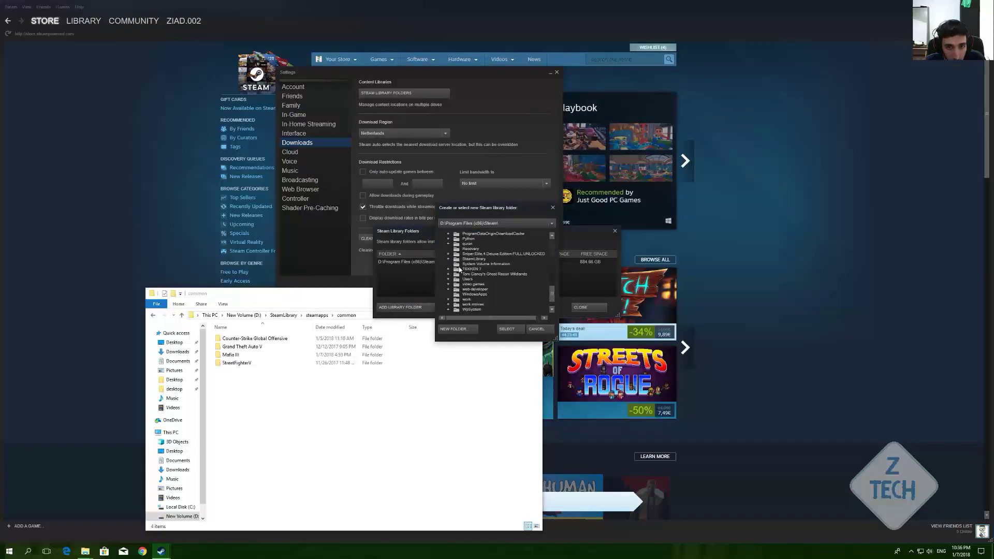
scroll(464, 300, down, 1)
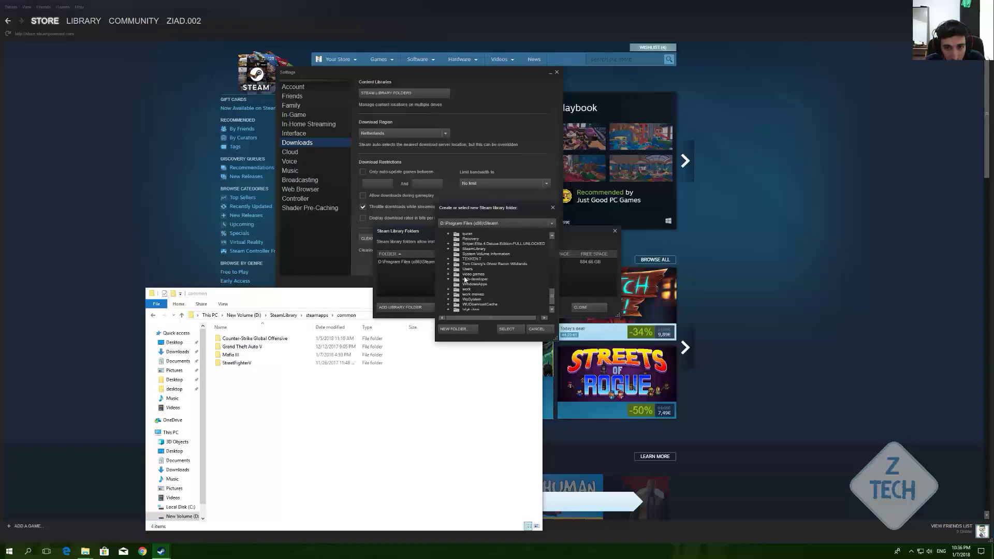
click(468, 250)
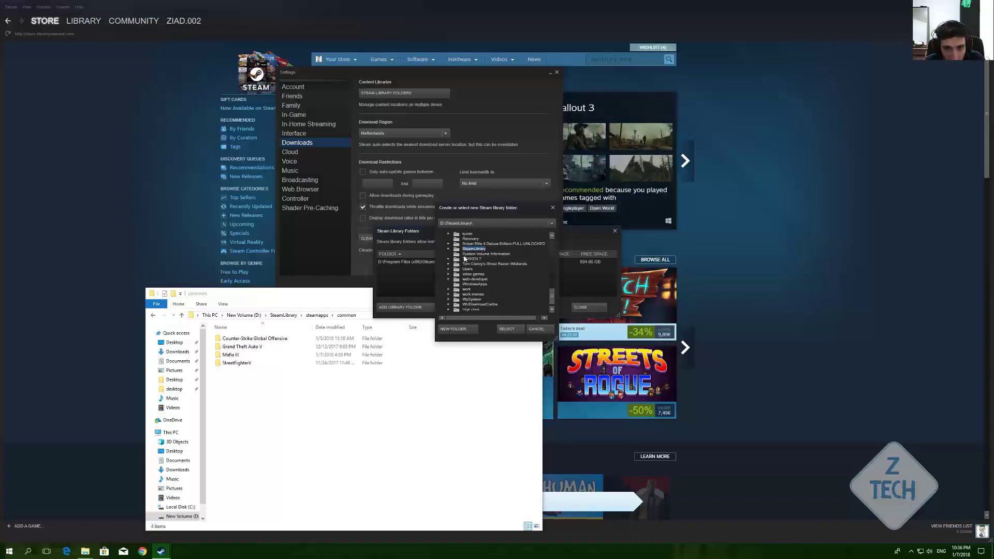
click(449, 250)
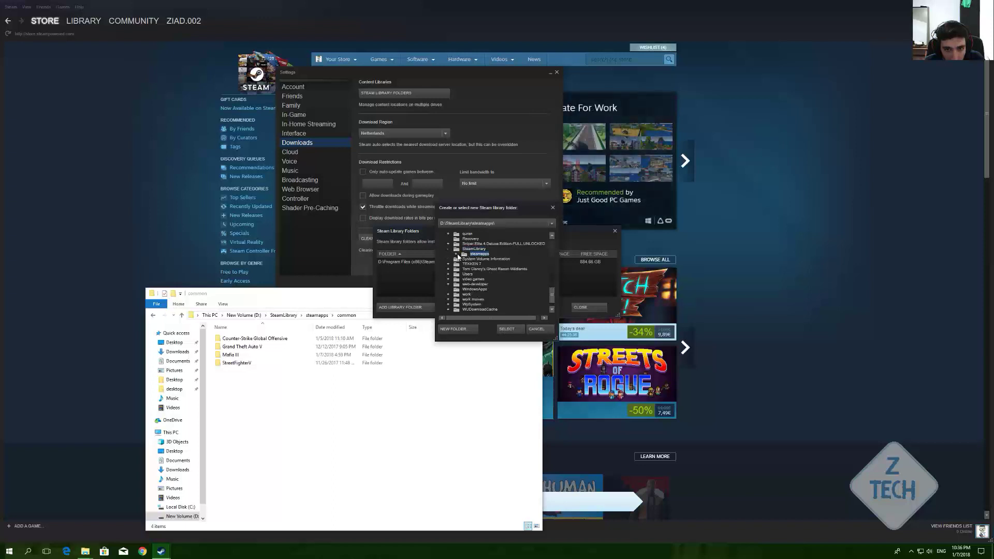
click(457, 254)
click(469, 249)
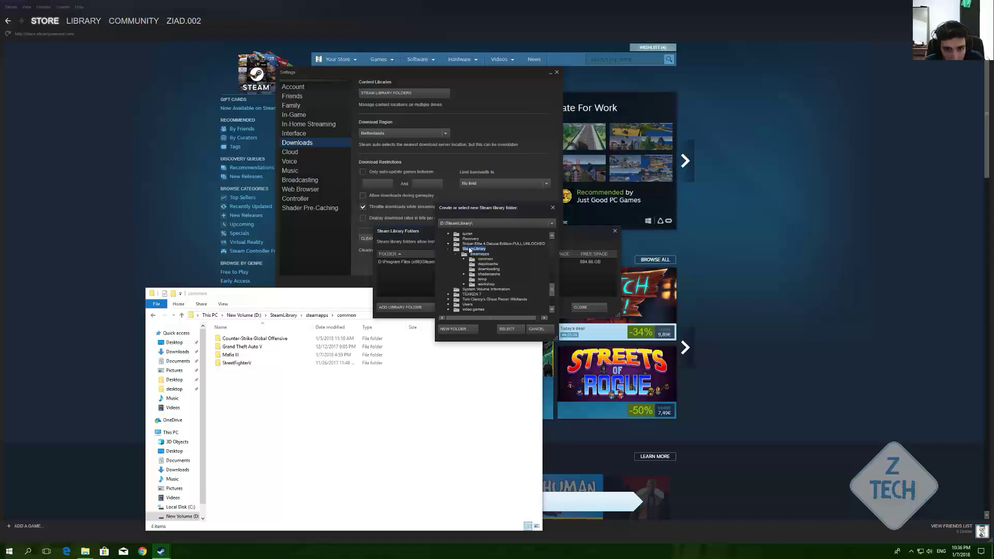
click(507, 330)
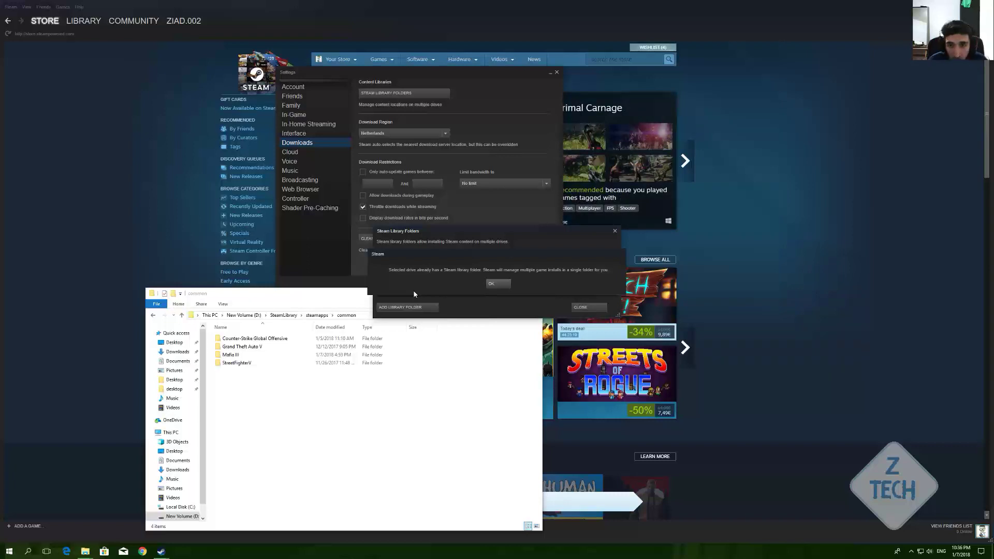
Step: Dismiss the existing-library warning, close Steam Library Folders, and confirm Settings with OK
click(498, 283)
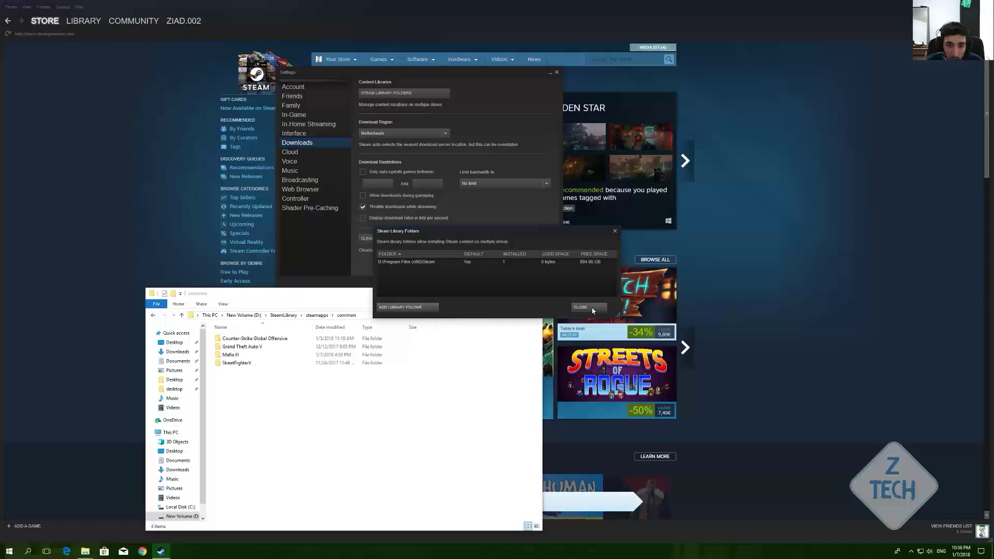
click(591, 307)
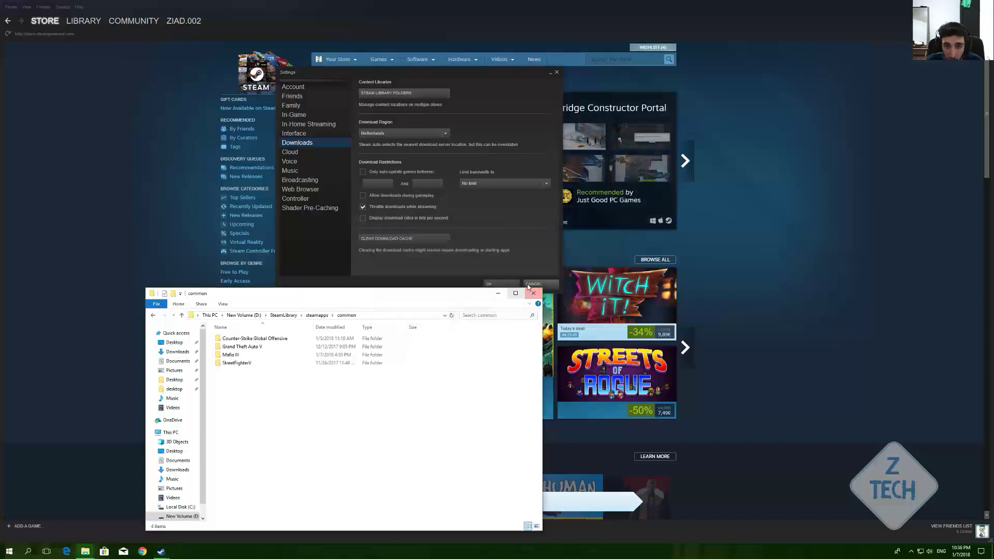
click(501, 285)
Step: Switch to Steam's Library and view the DiRT Showdown and Counter-Strike: Global Offensive pages
click(155, 197)
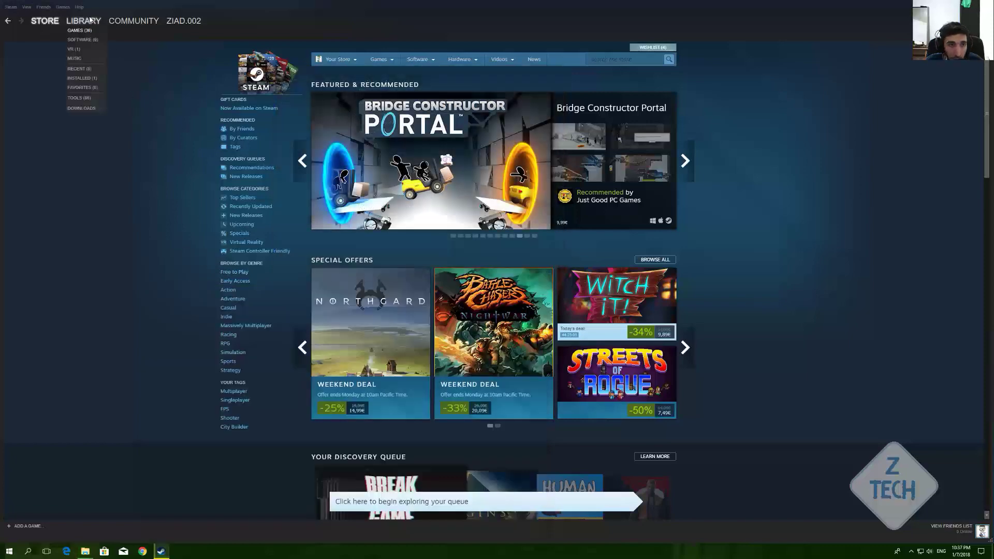
click(88, 22)
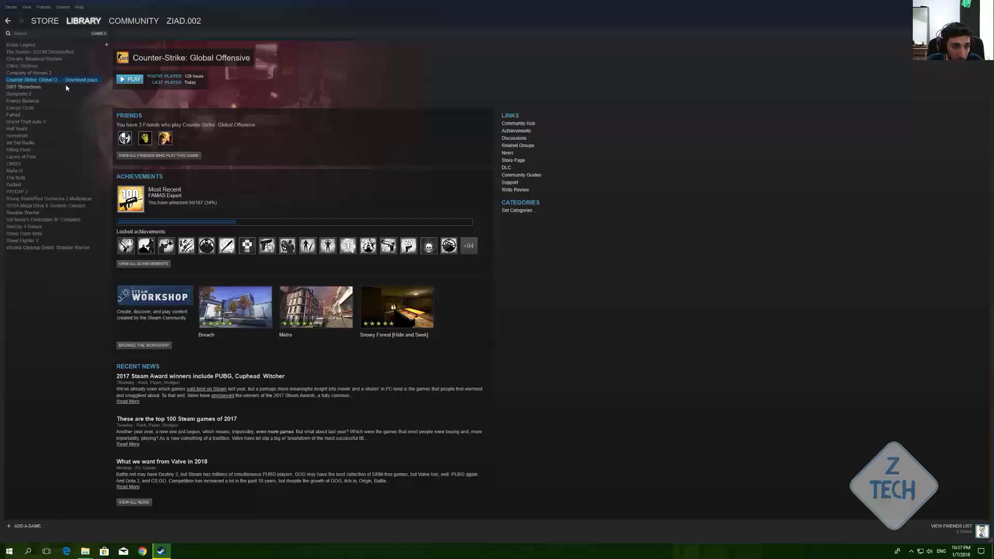
click(31, 87)
click(58, 81)
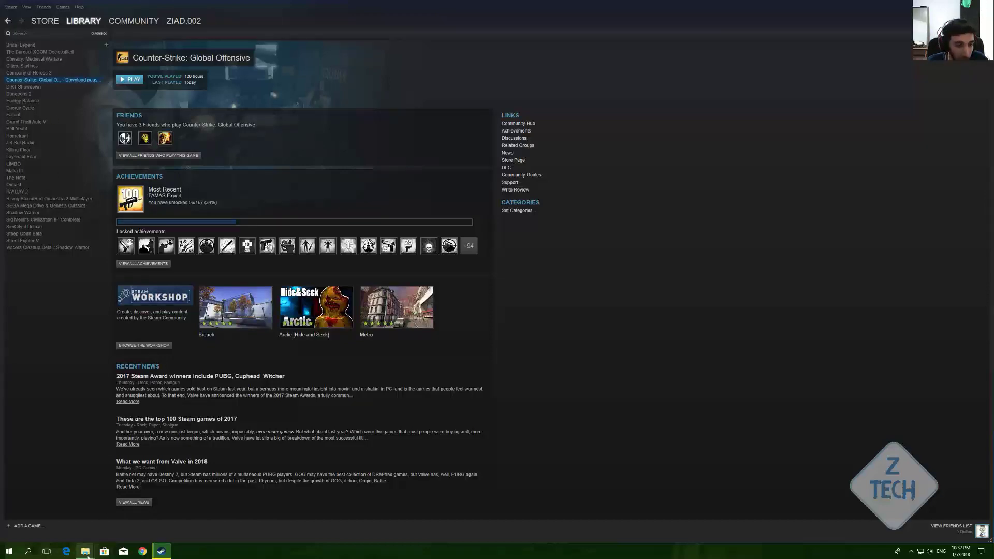
Step: Copy the StreetFighterV folder from the common folder window
mouse_move(86, 554)
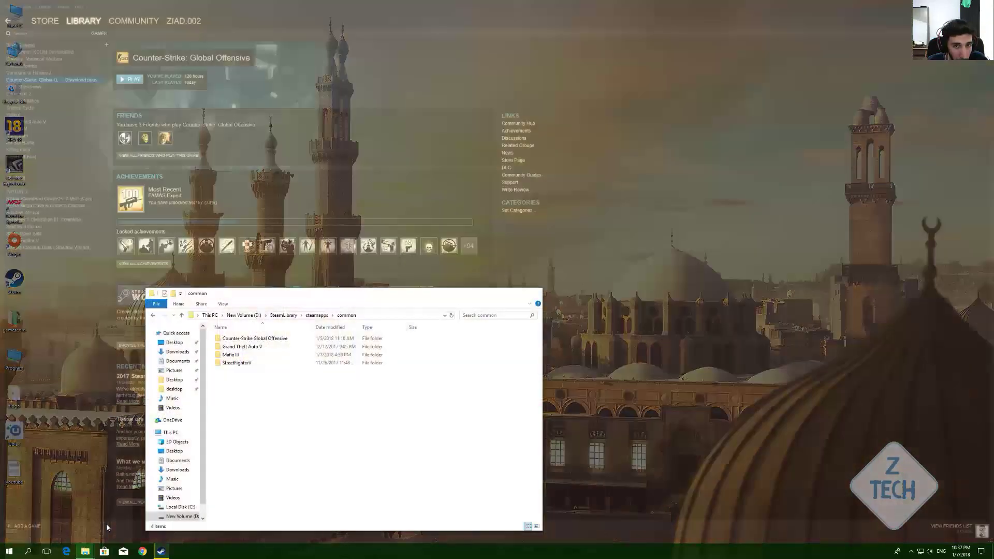
click(107, 520)
click(269, 367)
right_click(269, 365)
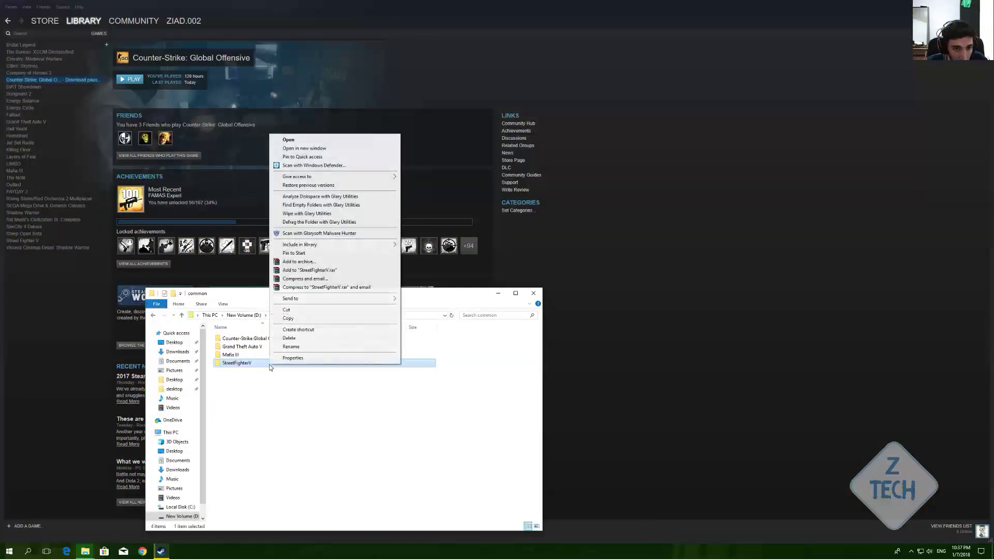
click(319, 311)
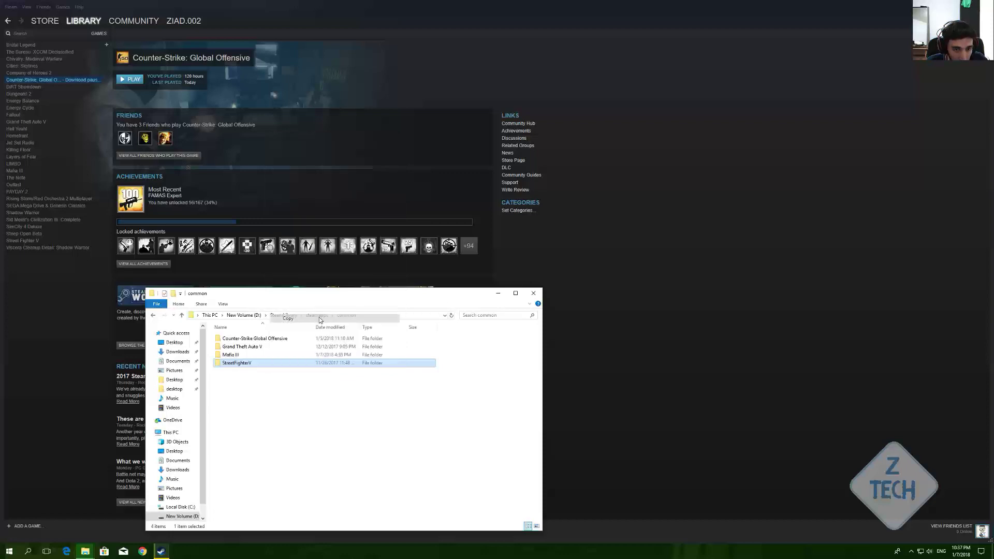
Step: Paste StreetFighterV into D:\Program Files (x86)\Steam\steamapps\common to start the copy
click(249, 316)
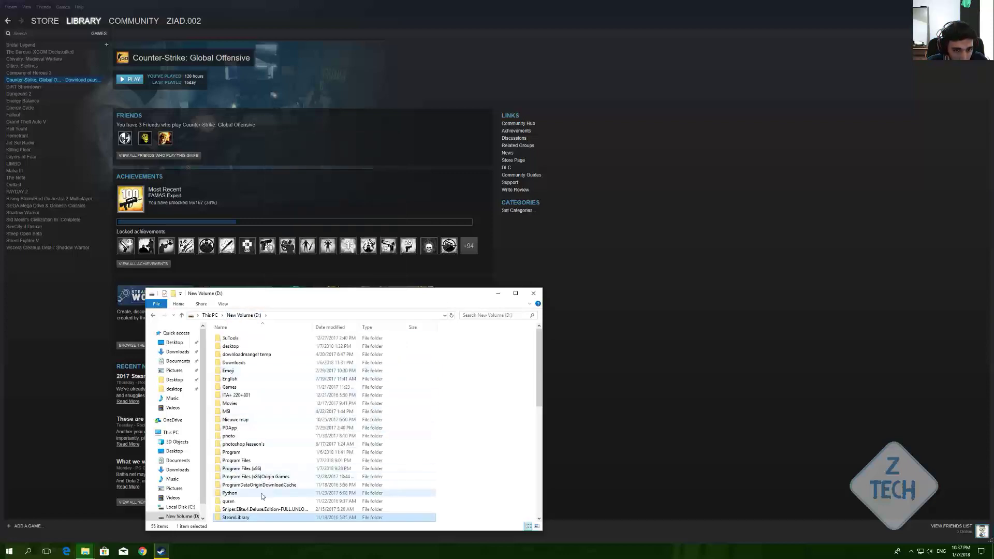
double_click(260, 466)
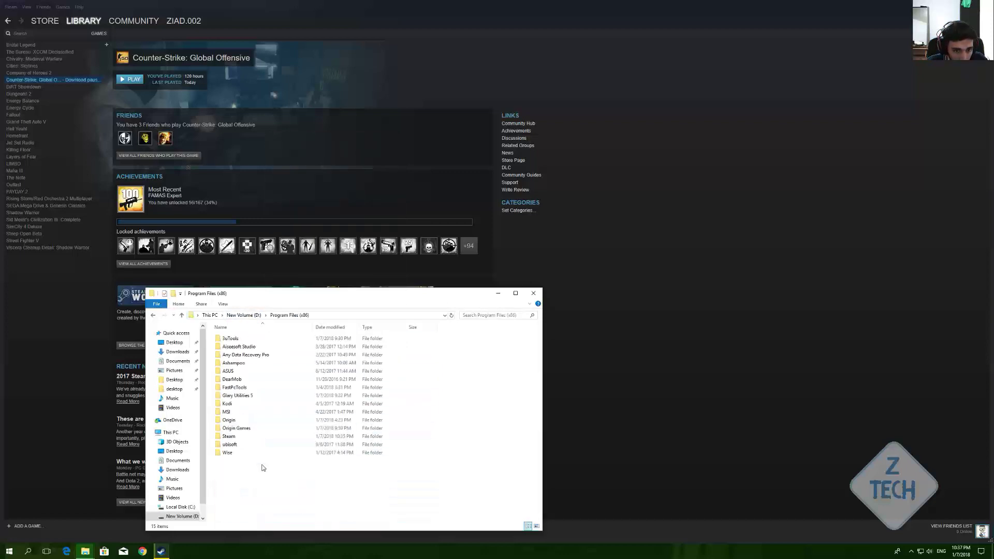
double_click(250, 435)
drag(352, 296, 415, 194)
scroll(346, 318, down, 5)
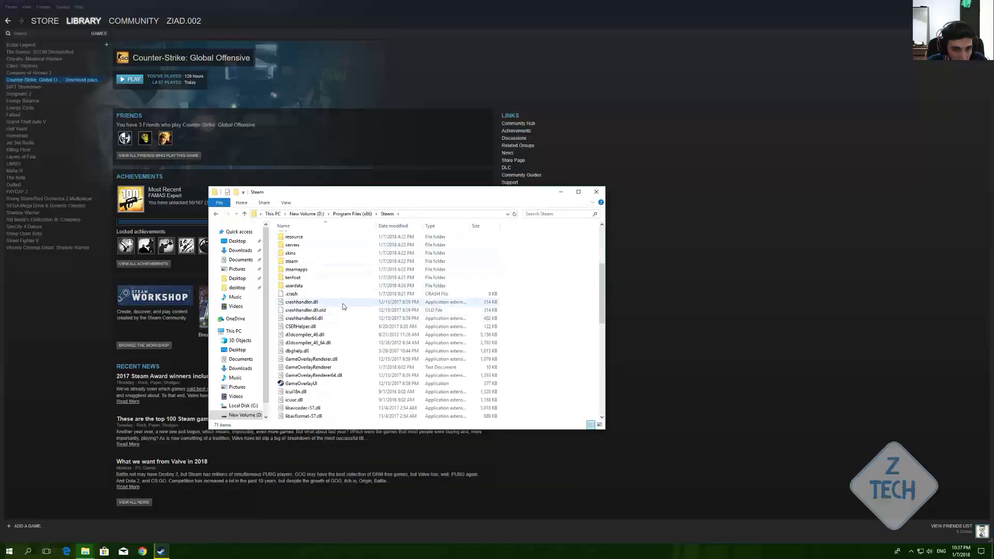
double_click(331, 270)
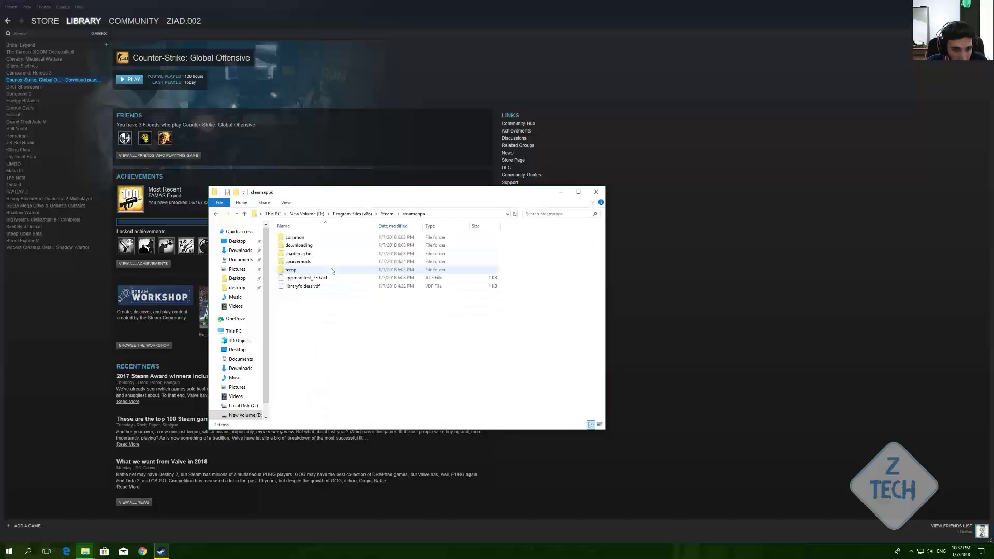
double_click(322, 239)
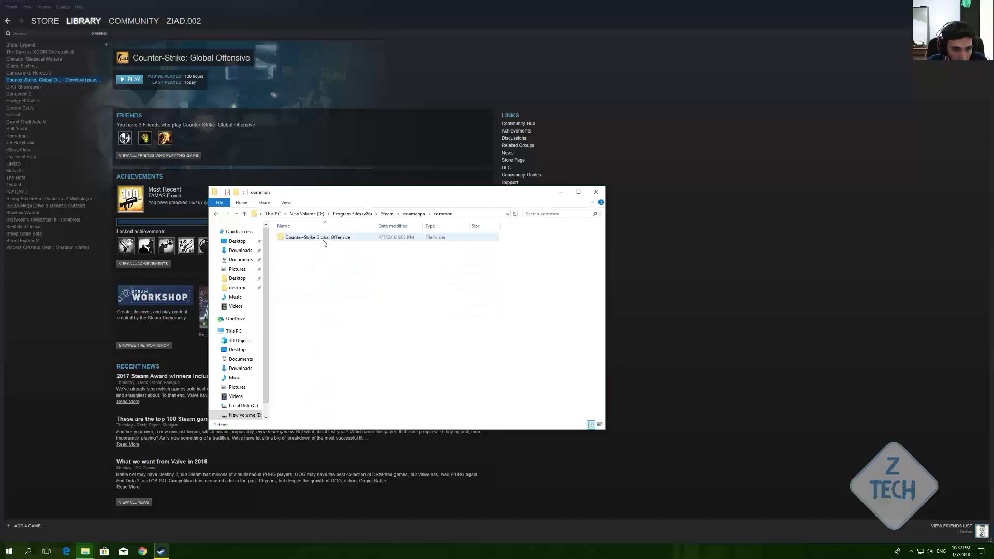
right_click(327, 267)
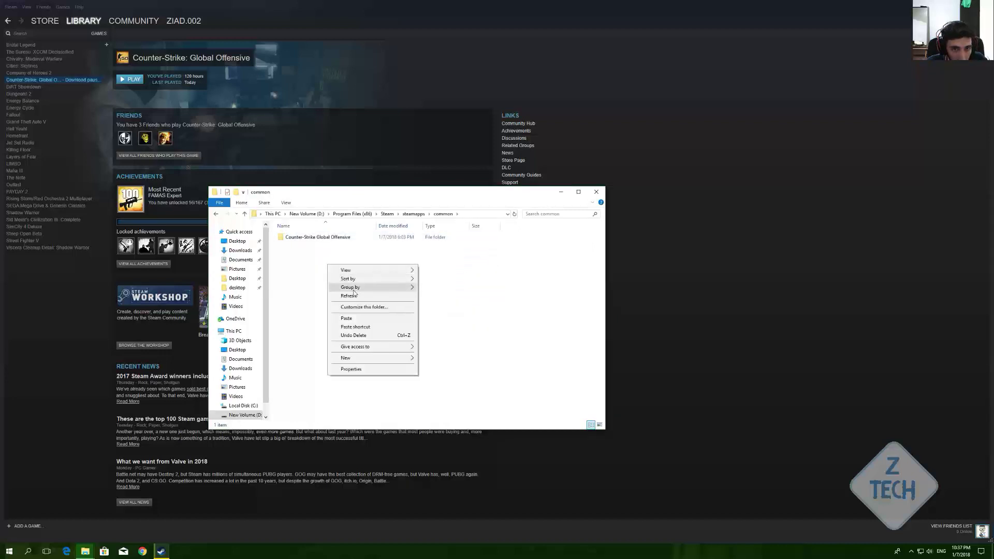
click(363, 316)
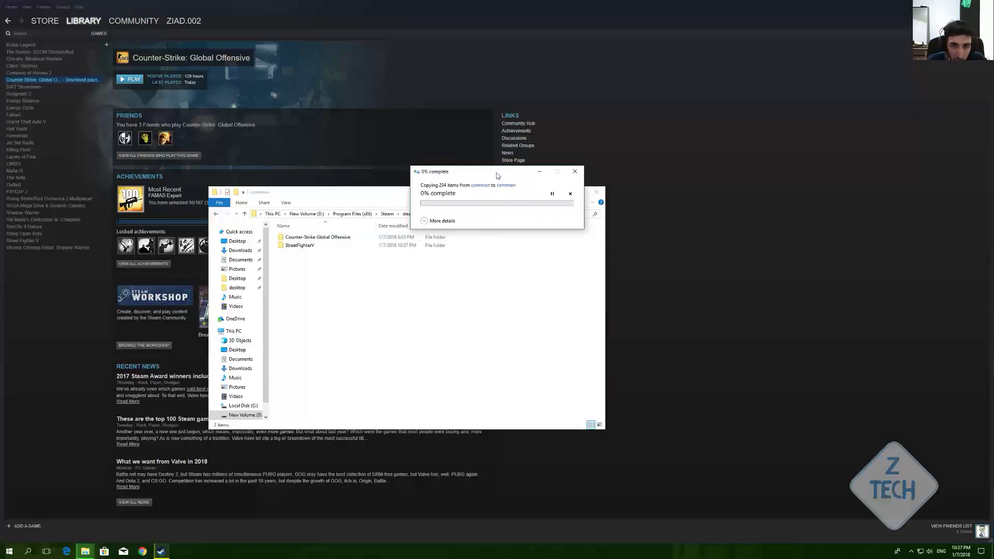
Step: Move the copy progress window aside and check the copied folder in Steam\steamapps\common
drag(497, 176, 424, 121)
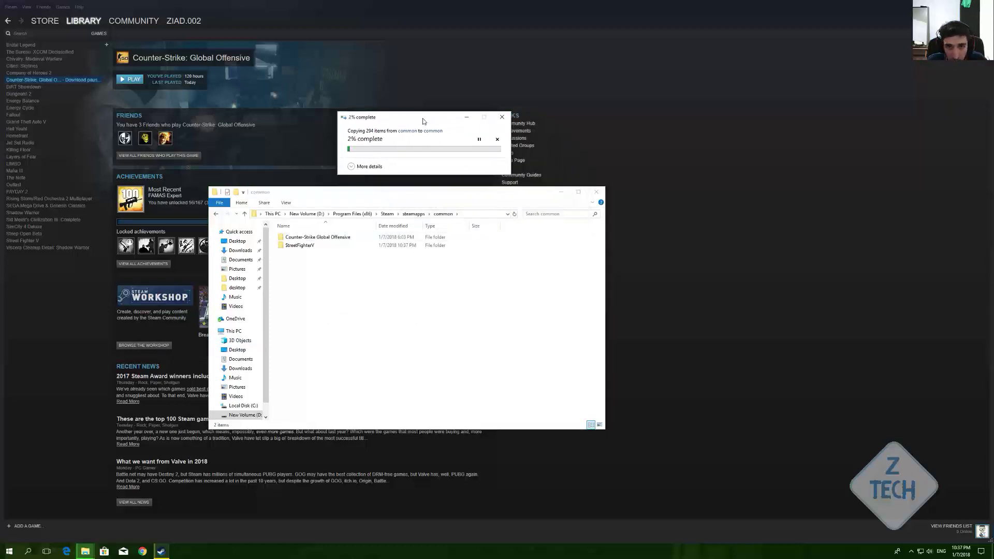
click(413, 313)
key(alt+Up)
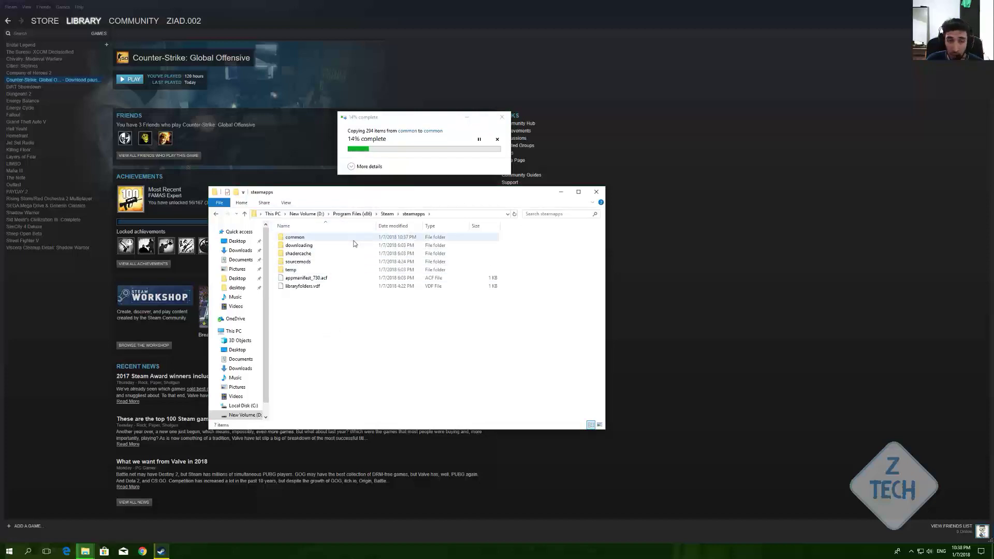
mouse_move(355, 243)
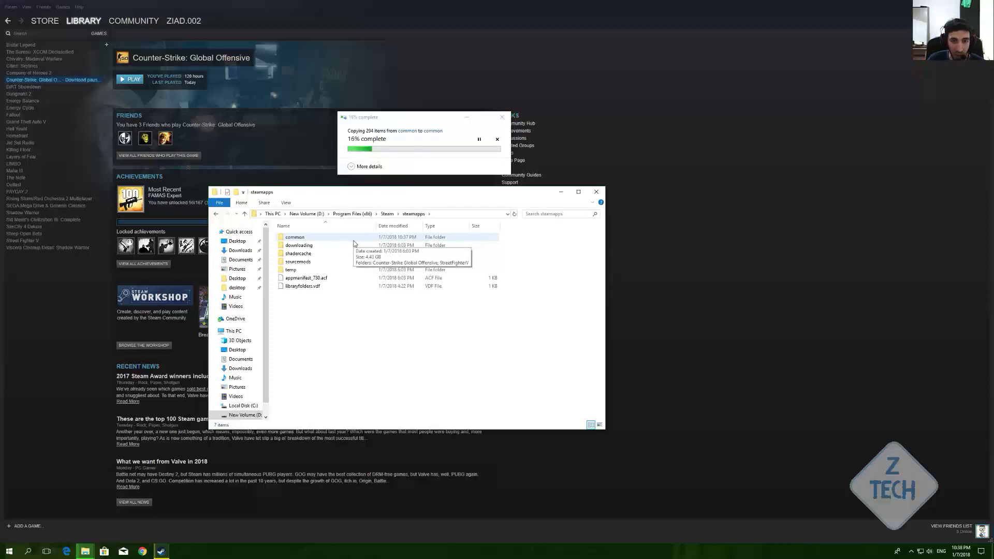
click(387, 214)
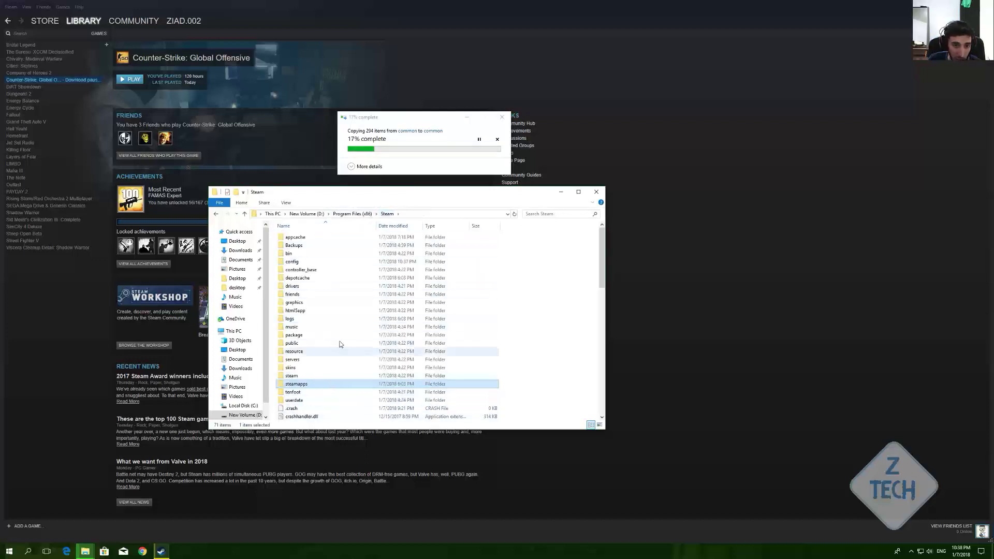
double_click(344, 384)
double_click(334, 238)
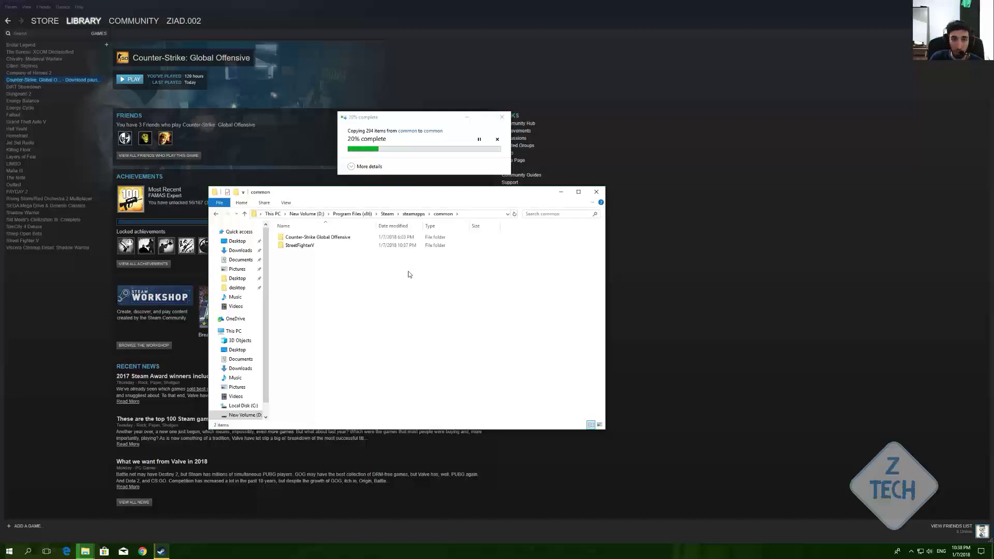
Step: Go up to drive D:, open SteamLibrary, and select steamapps and steam.dll
key(alt+Up)
key(alt+Up)
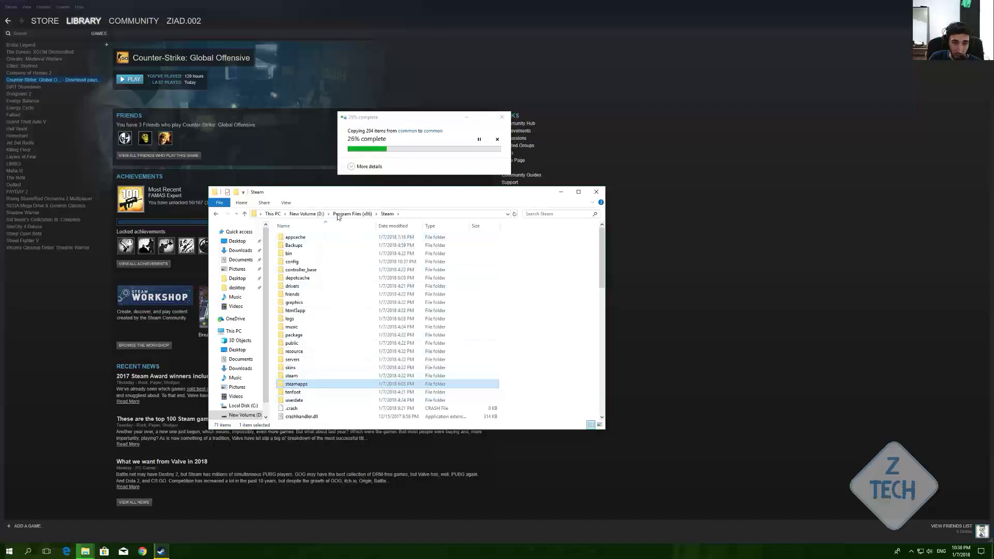
click(306, 214)
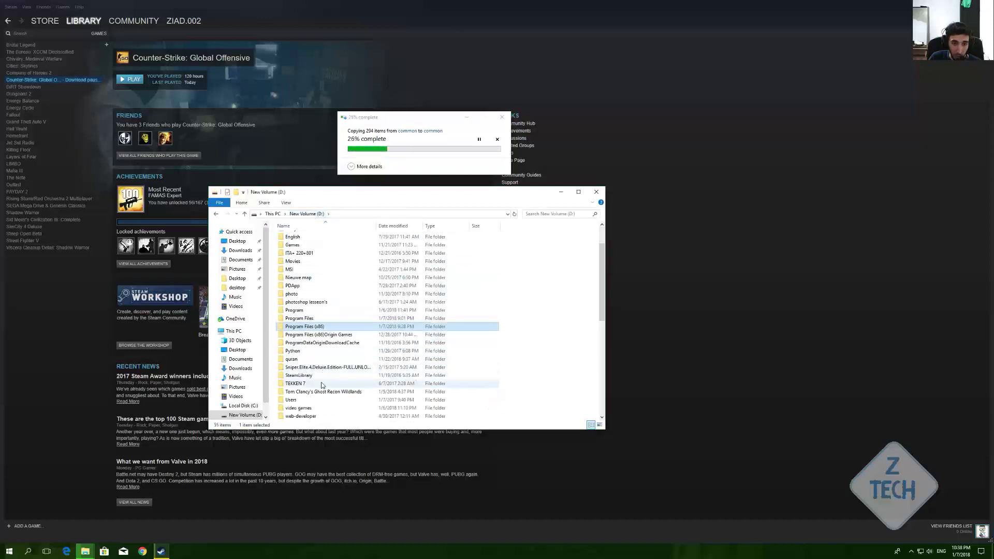
double_click(321, 376)
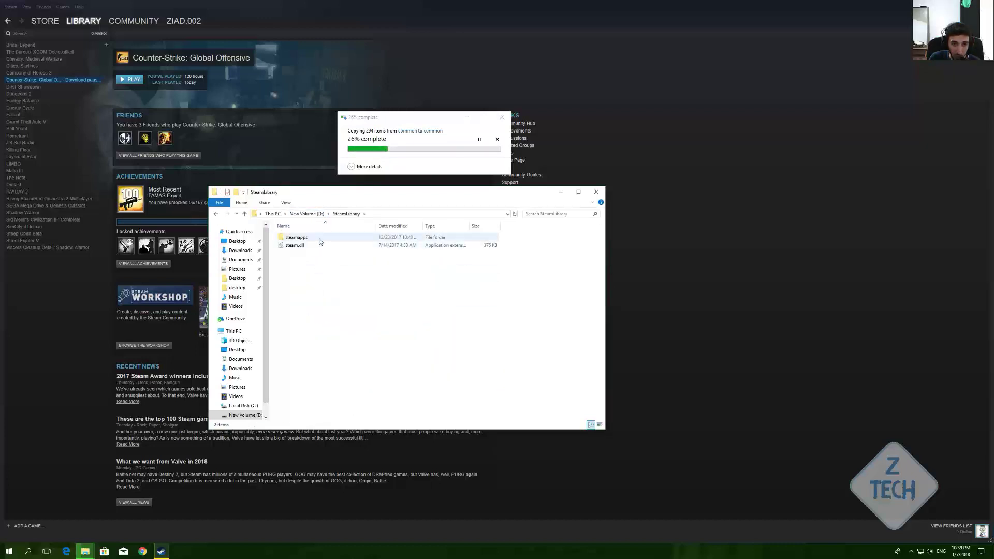
drag(317, 257, 322, 239)
Step: Choose Install Game for Street Fighter V from its Library context menu
click(324, 277)
right_click(322, 238)
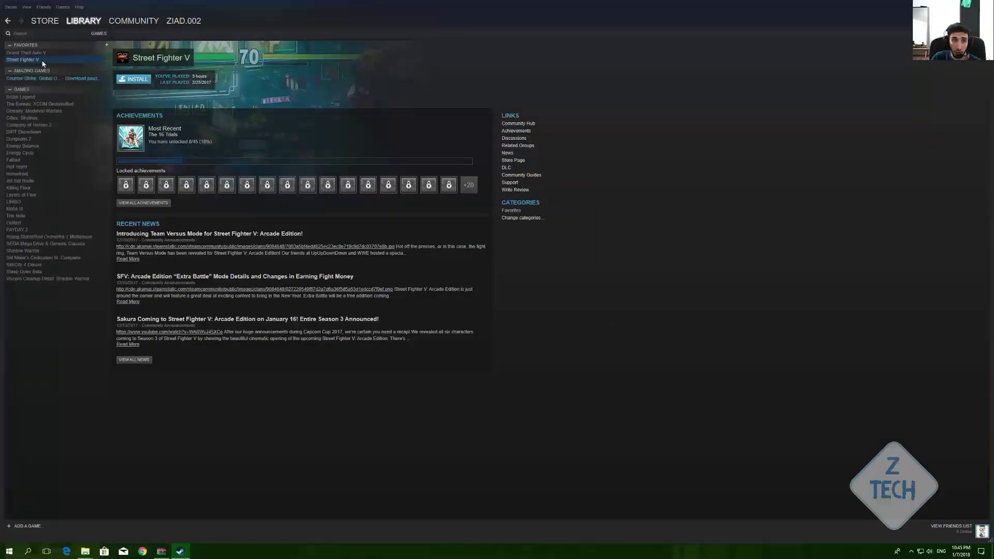
right_click(43, 63)
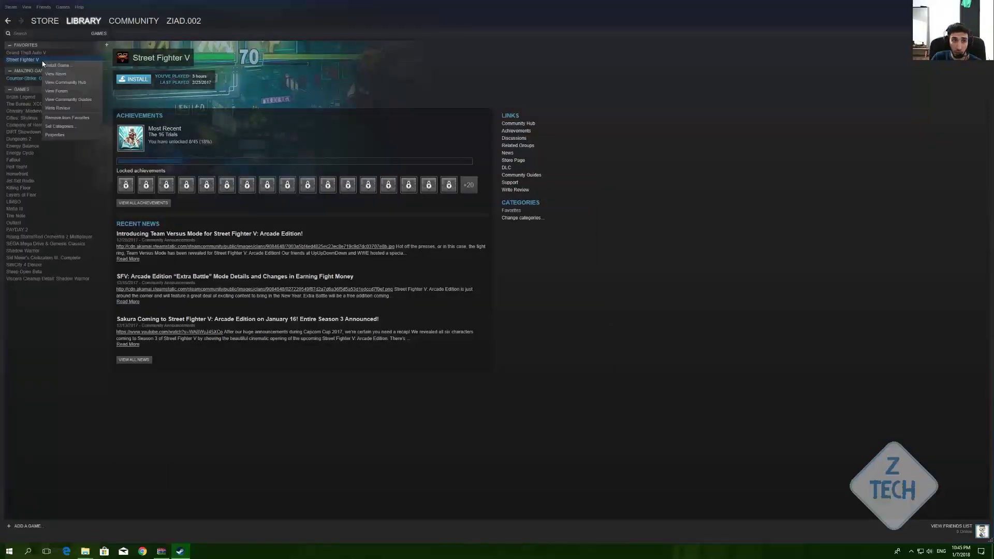
click(133, 79)
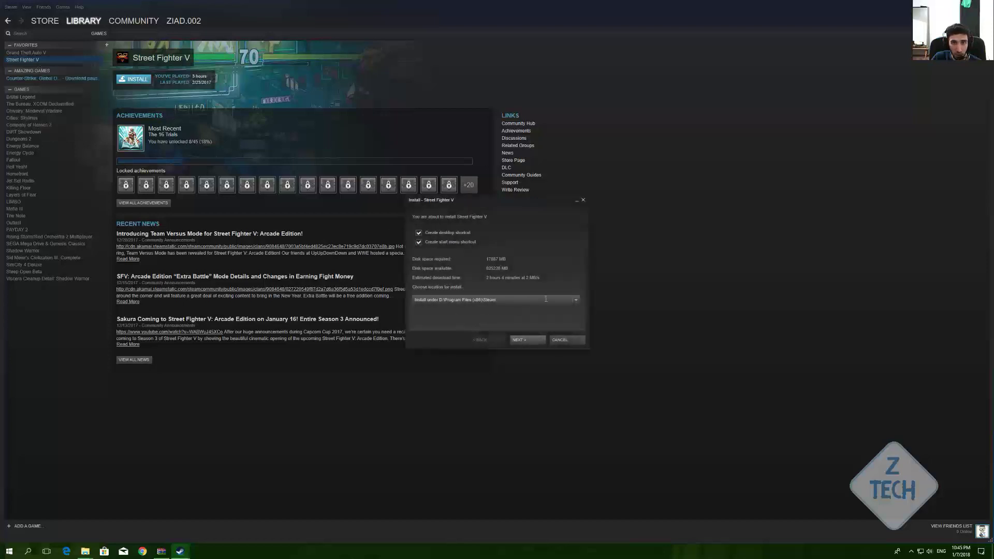
Step: Keep the D:\Program Files (x86)\Steam install location and continue with NEXT
click(576, 300)
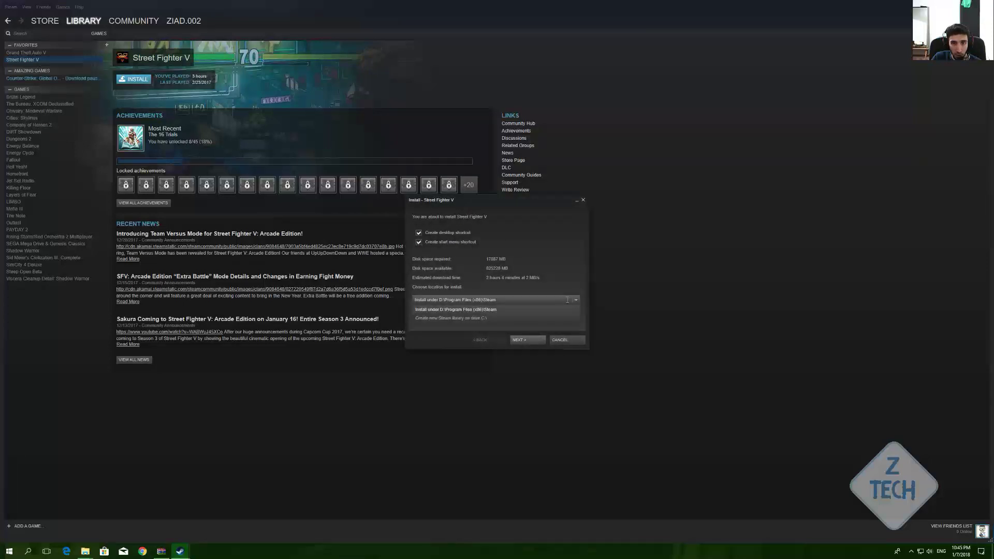
click(474, 309)
click(523, 340)
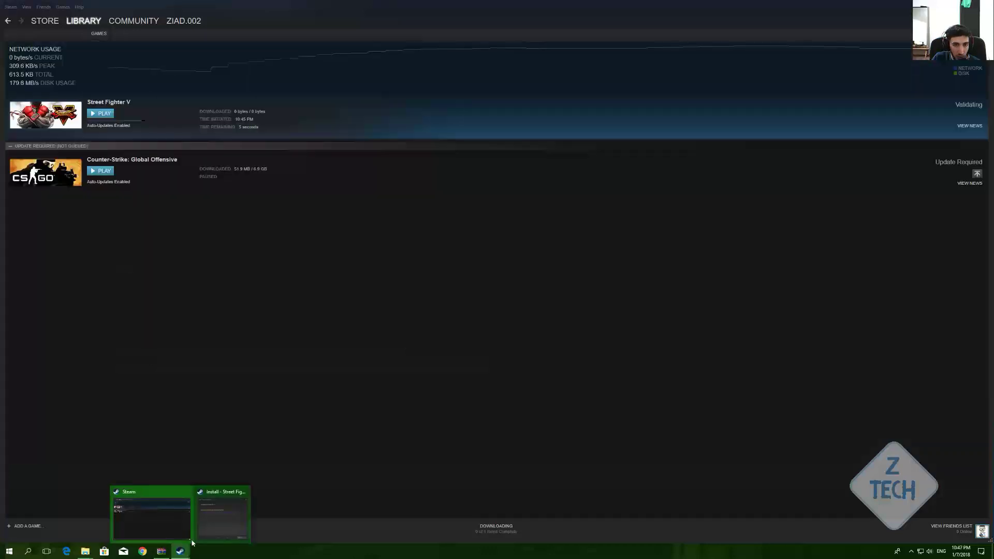
Step: Bring the install dialog forward to confirm Street Fighter V is Ready to Play, 16.5 GB downloaded
click(221, 510)
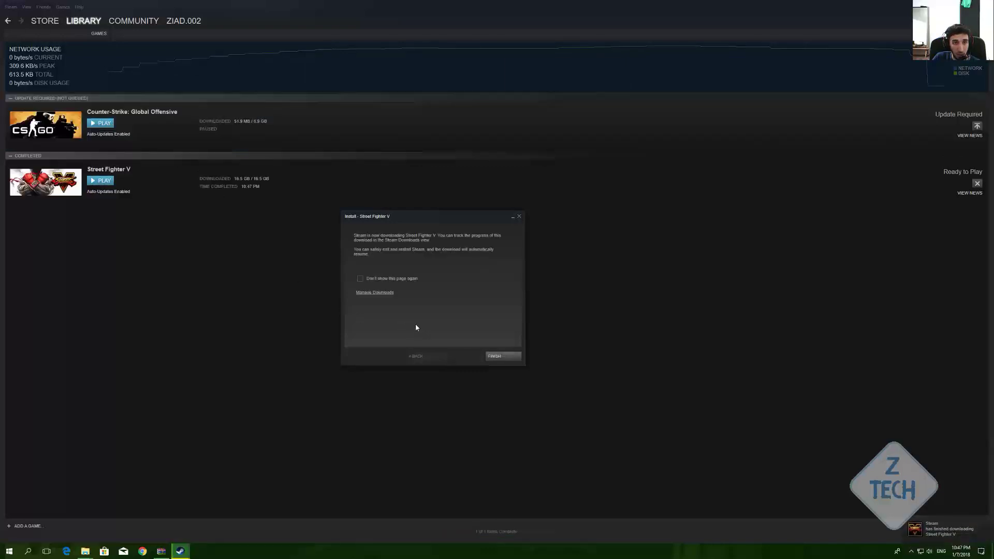
Step: Finish the install dialog and open Street Fighter V's Library page, now showing Play
click(503, 357)
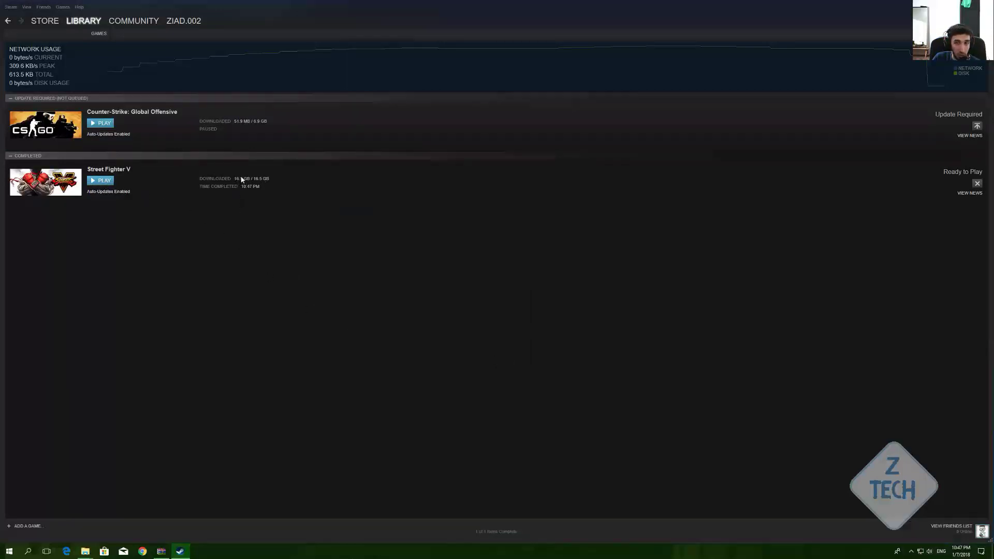
click(98, 34)
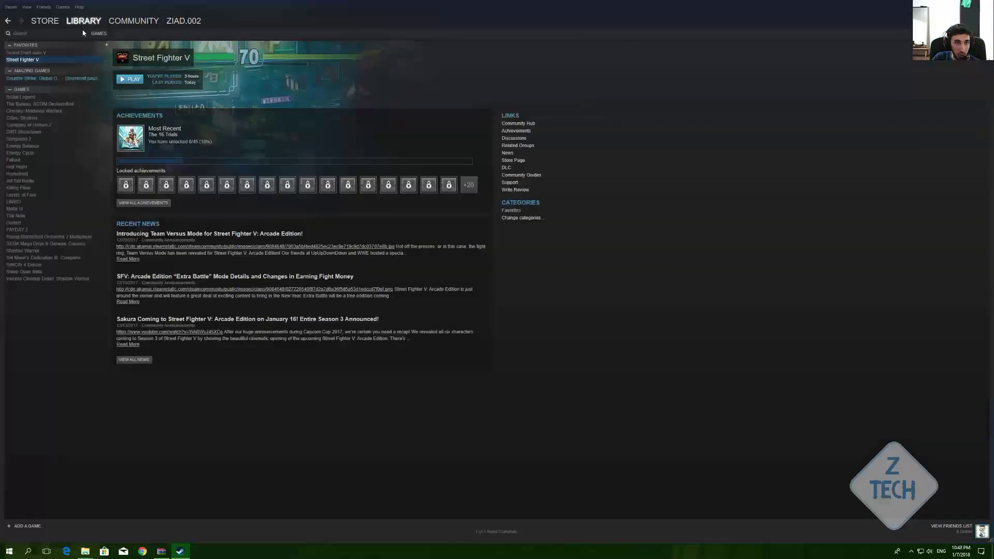
click(45, 53)
click(52, 60)
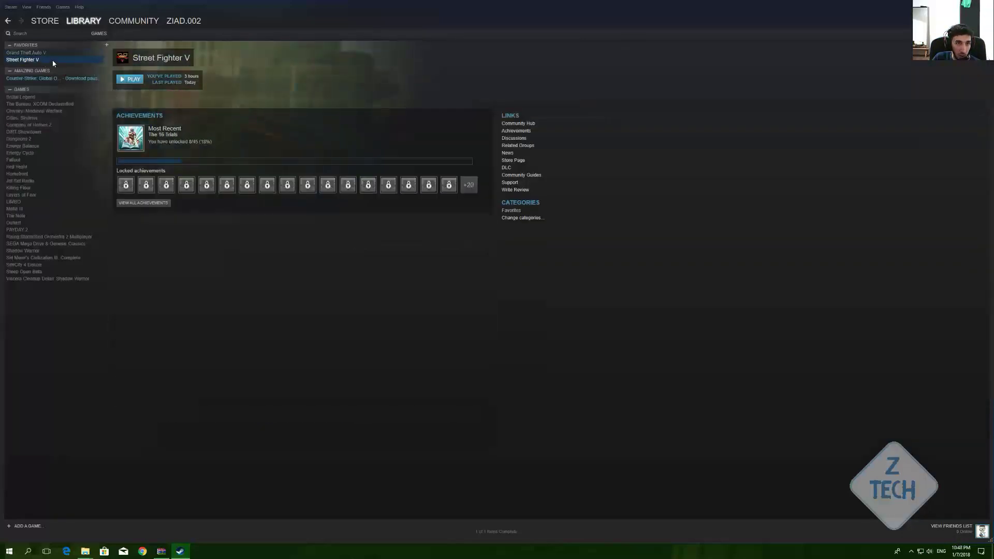